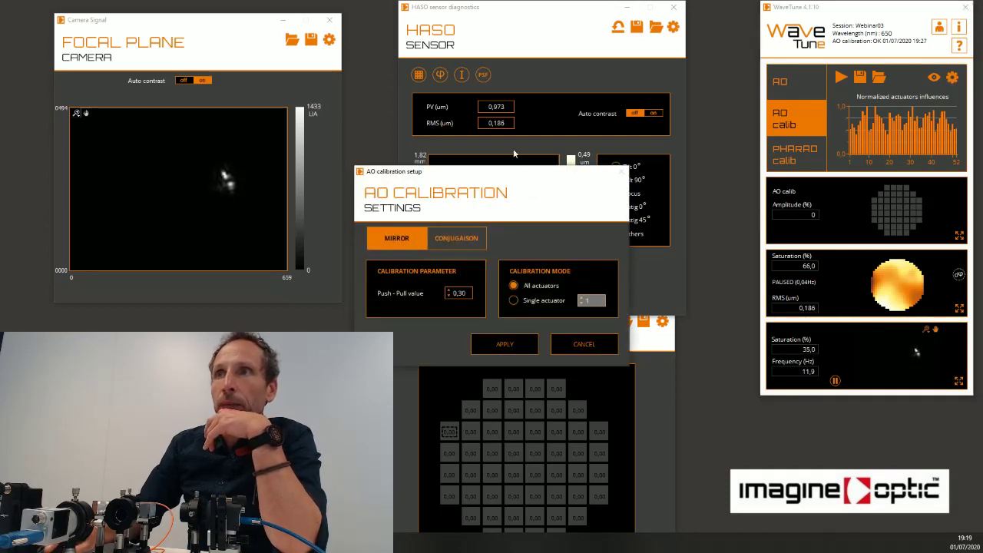
Activate the conjugation helper with 10 modes and 0.20 µm Z3 rms, then apply.
{"action": "left_click", "coordinate": [458, 239]}
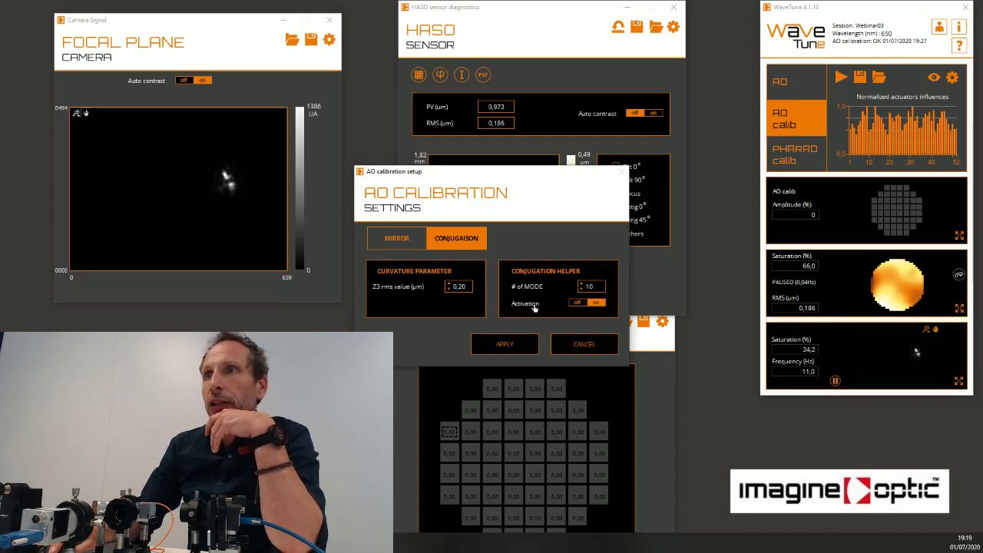
{"action": "left_click", "coordinate": [511, 345]}
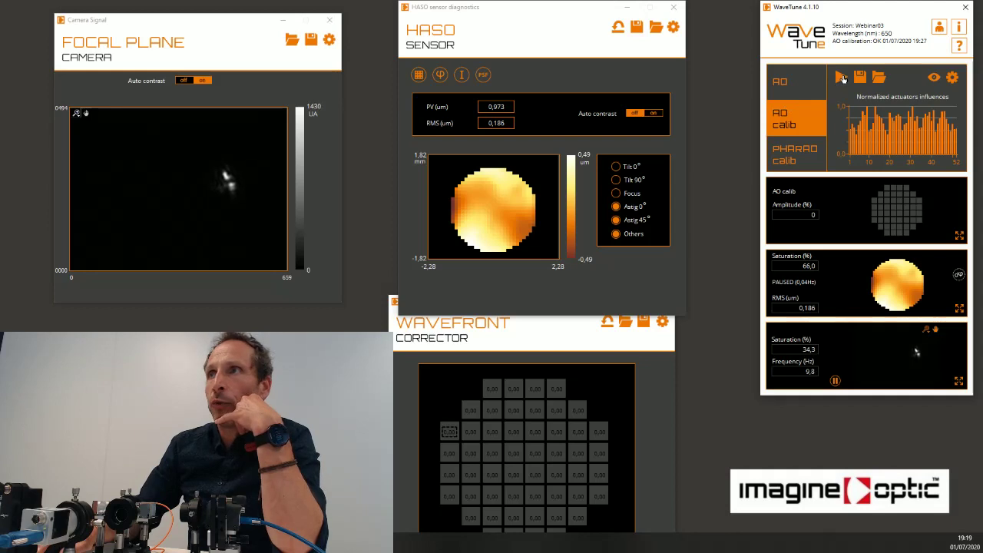
Run the Check AOC (pupil conjugaison) calibration, which reports a −6.0 mm sensor move.
{"action": "left_click", "coordinate": [841, 78]}
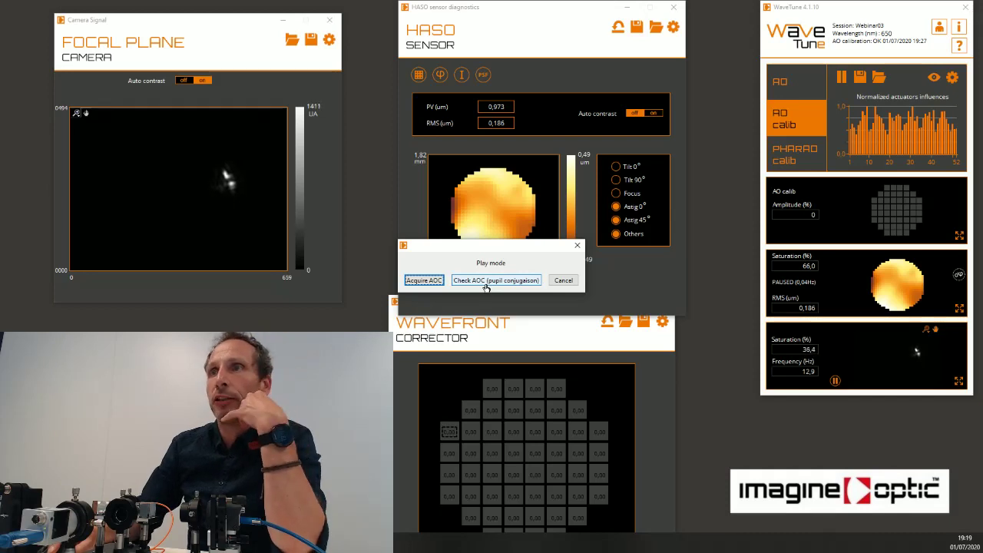
{"action": "left_click", "coordinate": [489, 282]}
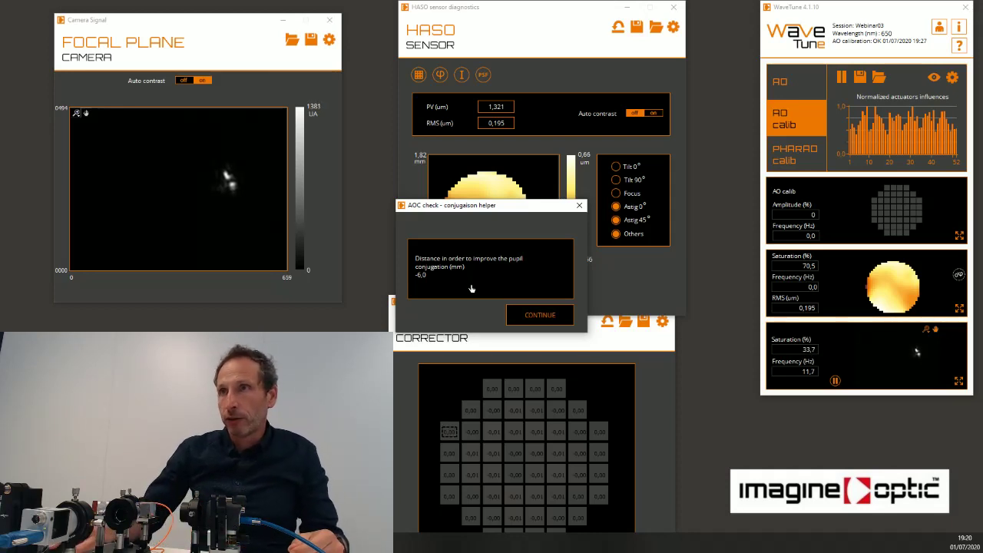
{"action": "left_click", "coordinate": [563, 316]}
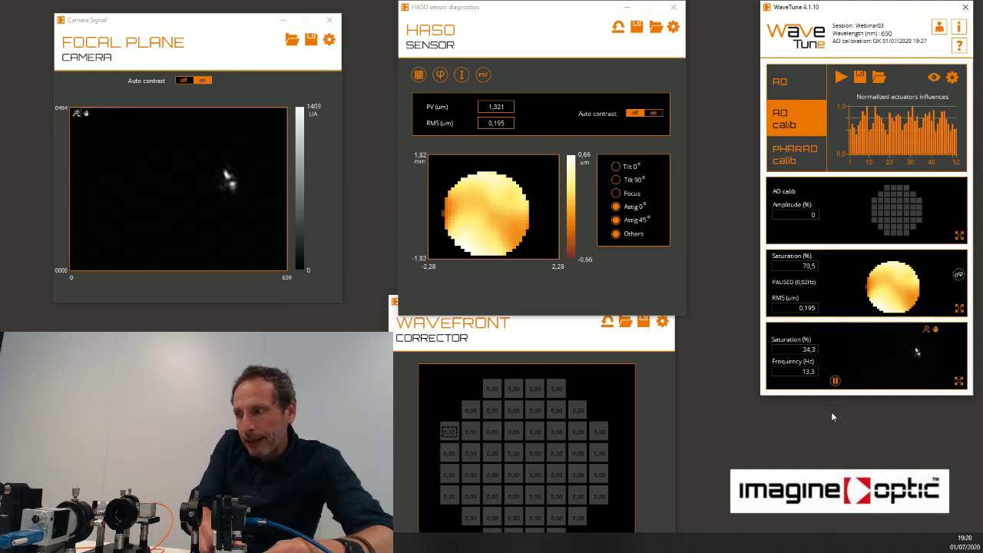
Rerun Check AOC (pupil conjugaison), now showing −0.3 mm to the best plane.
{"action": "left_click", "coordinate": [842, 79]}
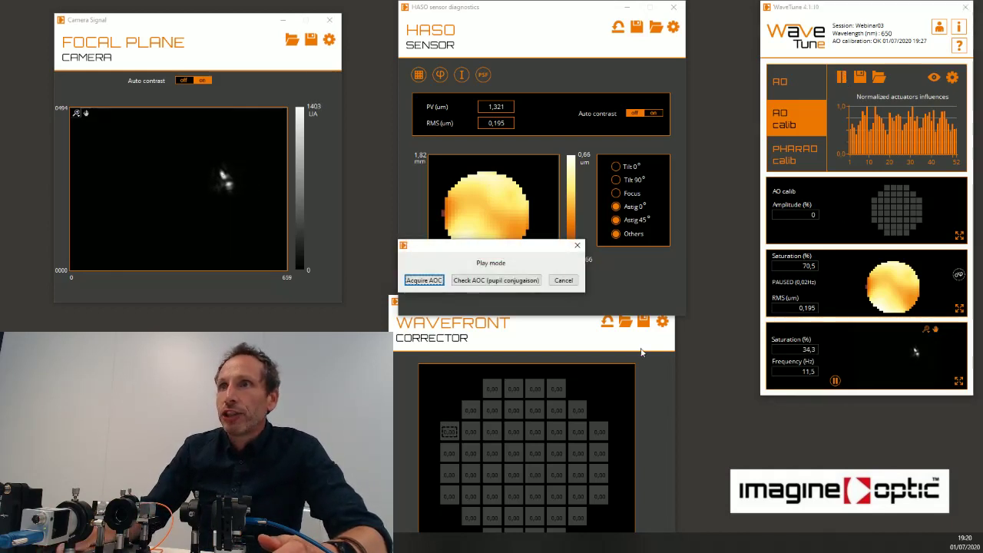
{"action": "left_click", "coordinate": [486, 281]}
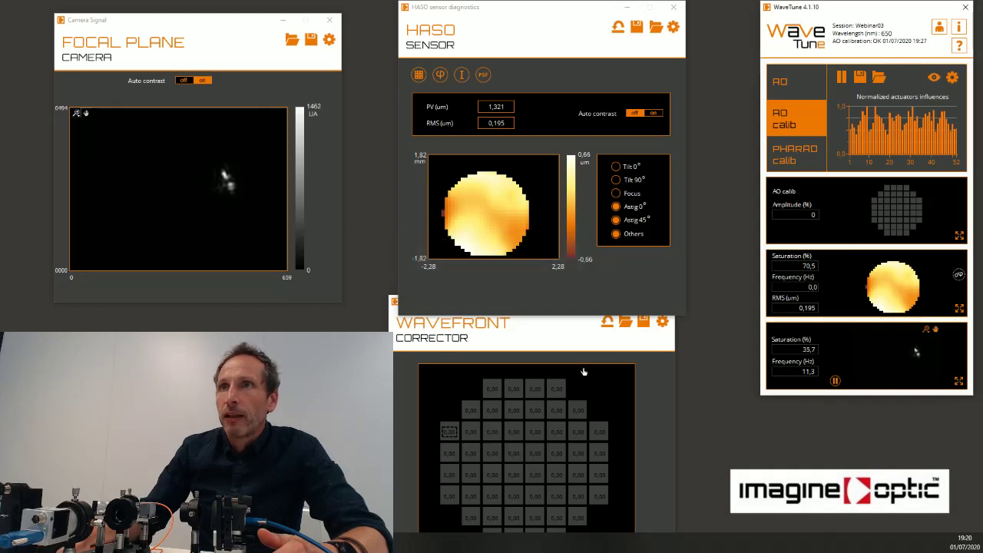